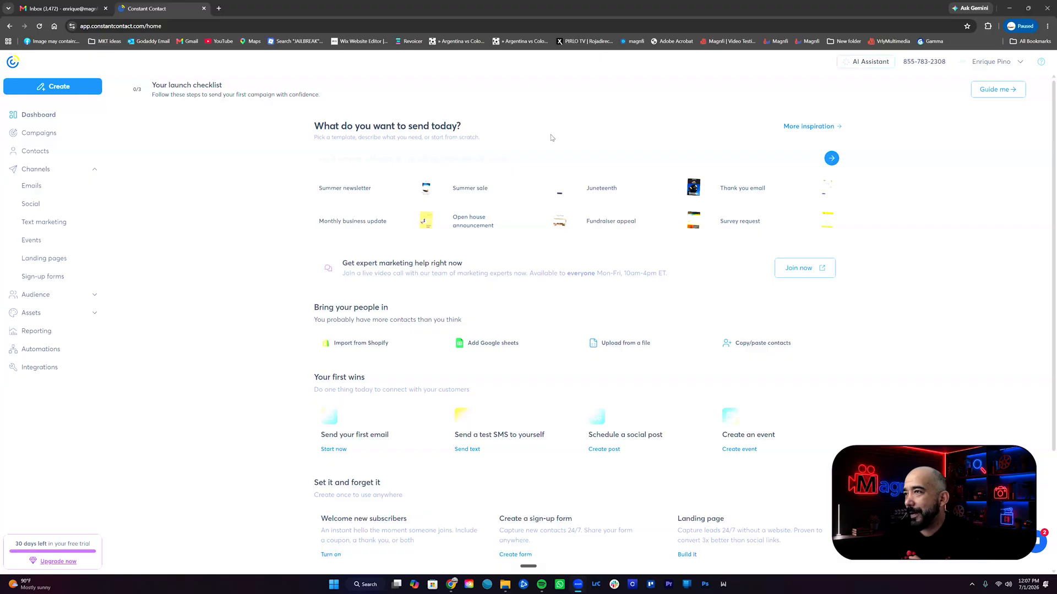
Open the "Elevate Business Tech Solutions" email draft from the campaigns and look through its layout
{"action": "left_click", "coordinate": [71, 136]}
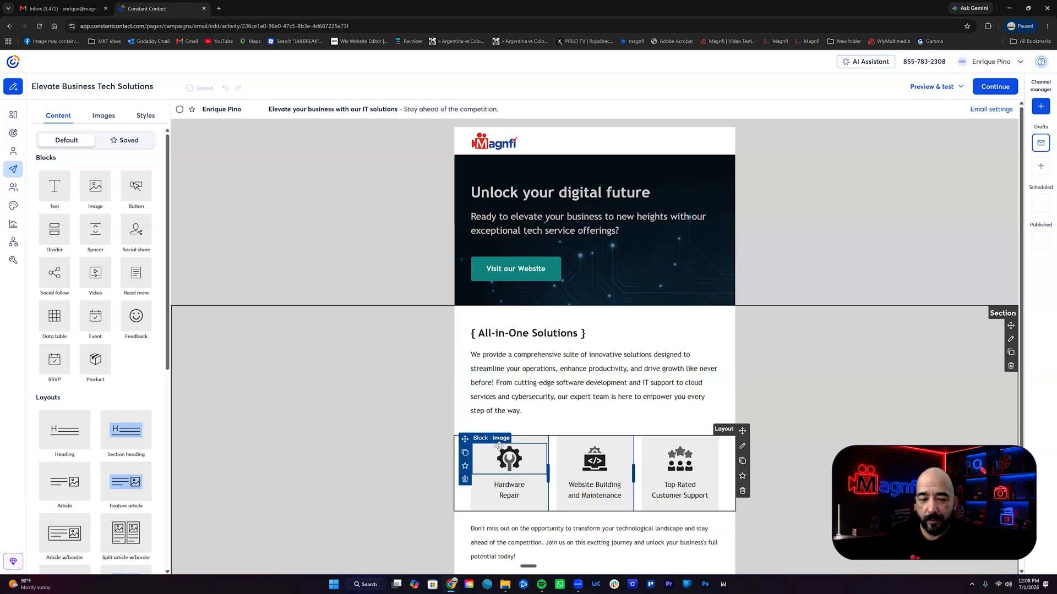
{"action": "scroll", "coordinate": [537, 435], "scroll_direction": "down", "scroll_amount": 3}
{"action": "scroll", "coordinate": [396, 385], "scroll_direction": "up", "scroll_amount": 3}
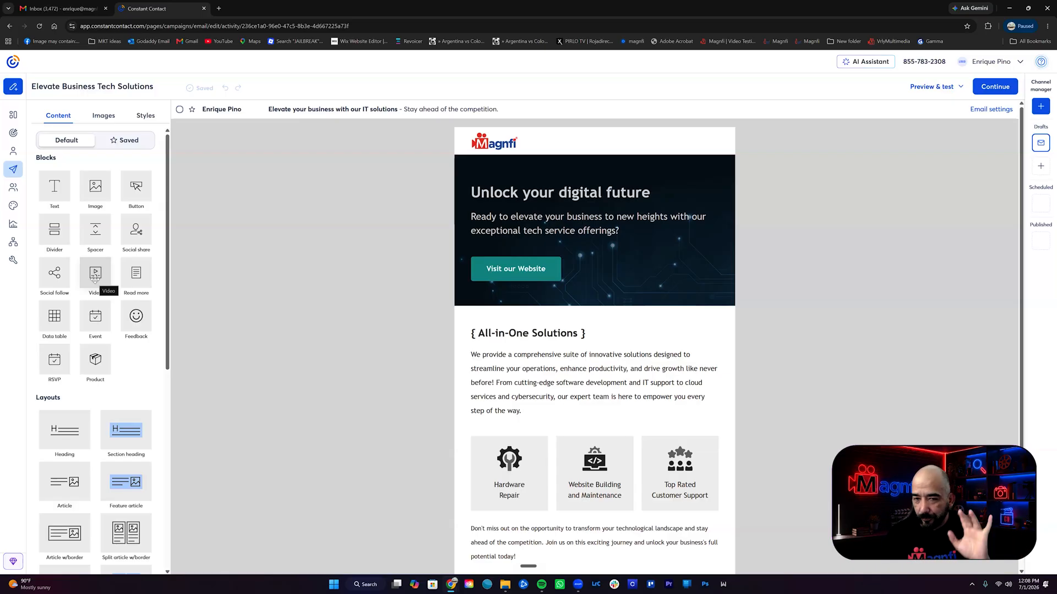
Shrink and reposition the browser window to expose the desktop, and switch to the agency's Video Message page
{"action": "left_click", "coordinate": [1028, 8]}
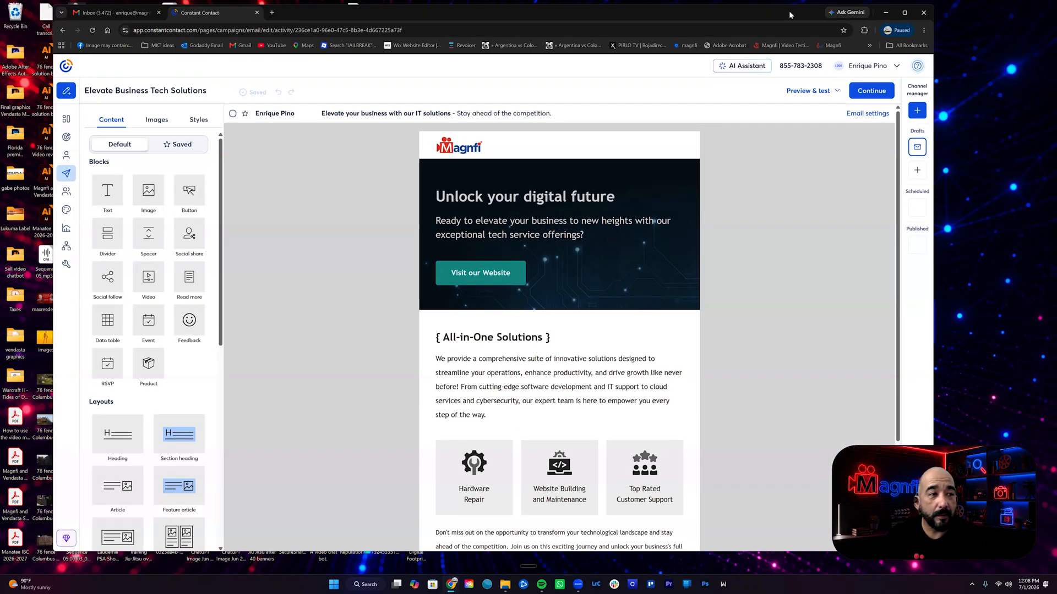
{"action": "left_click_drag", "start_coordinate": [789, 11], "coordinate": [740, 9]}
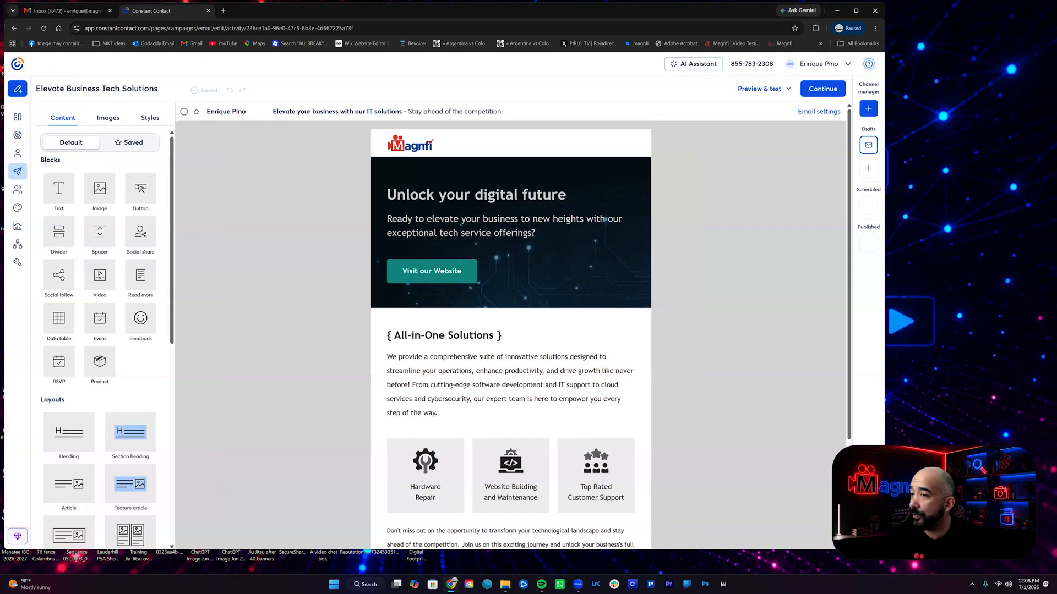
{"action": "mouse_move", "coordinate": [454, 585]}
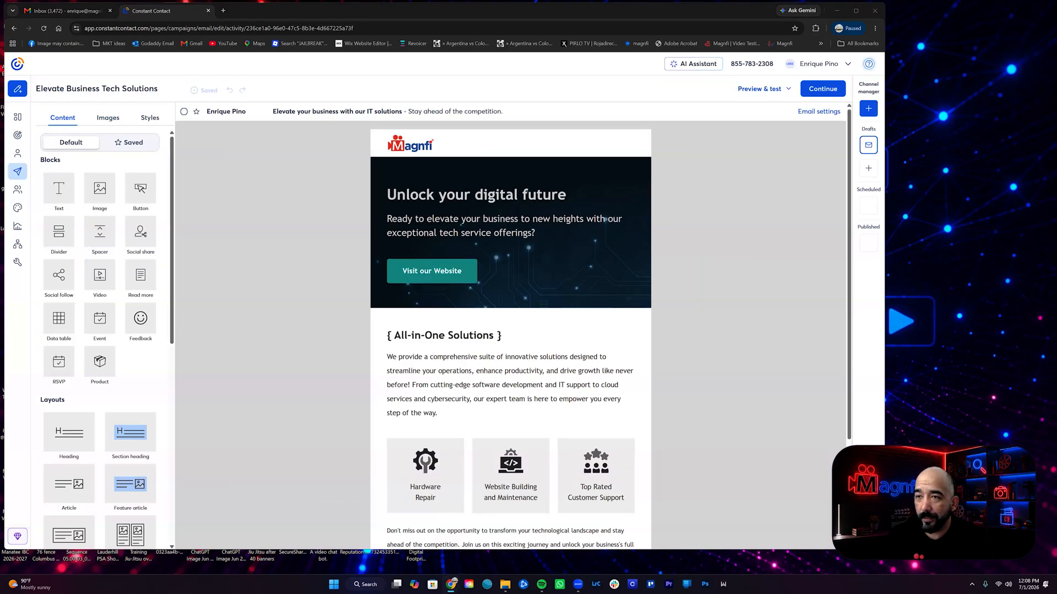
{"action": "key", "text": "alt+Tab"}
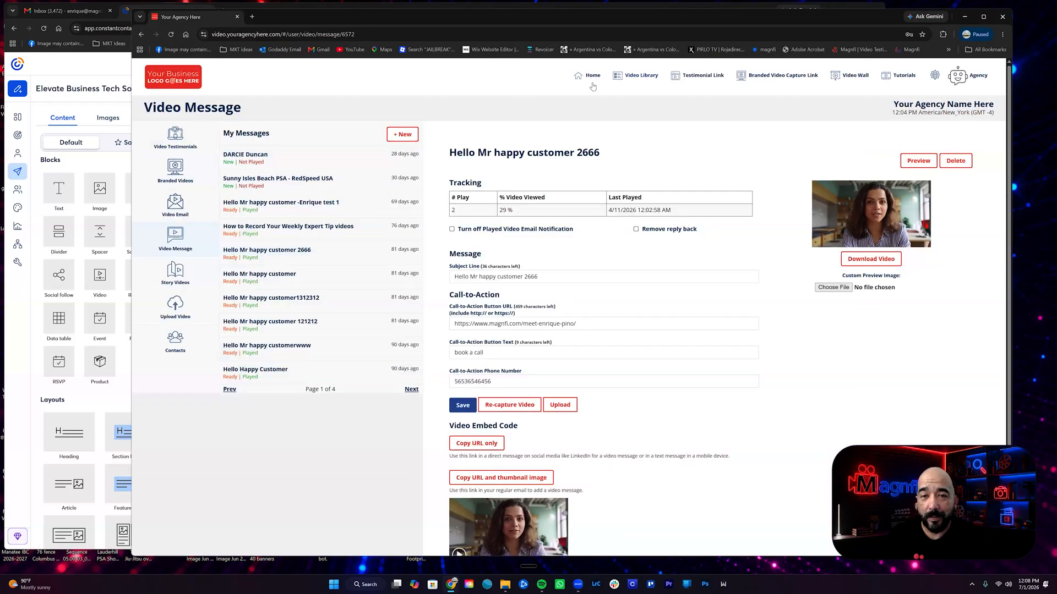
Save the animated thumbnails of the "Hello Mr happy customer 2666" and "Hello Mr happy customer1312312" video messages to the desktop
{"action": "scroll", "coordinate": [647, 369], "scroll_direction": "down", "scroll_amount": 2}
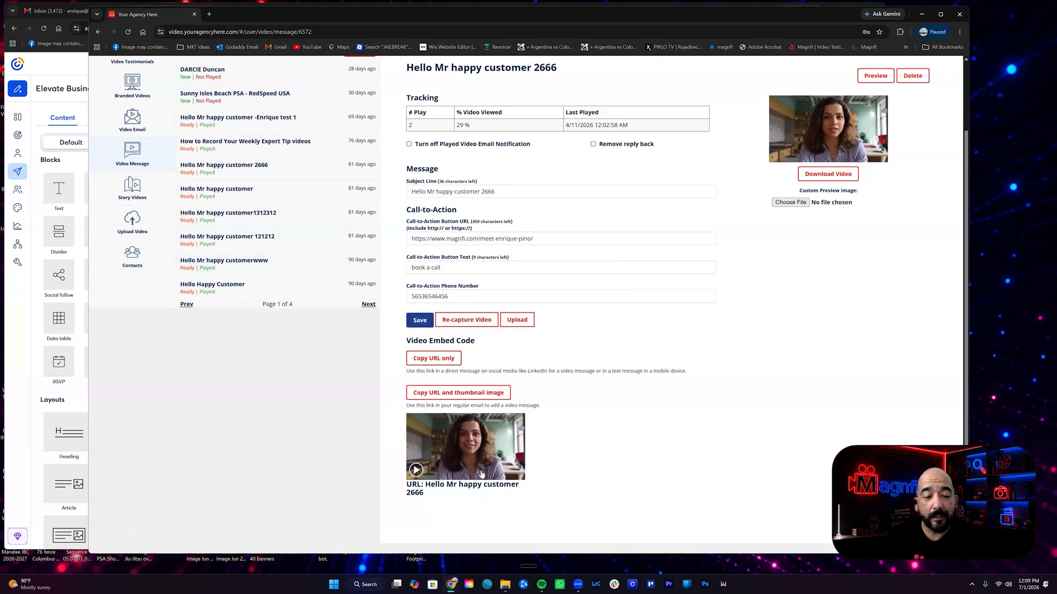
{"action": "left_click_drag", "start_coordinate": [462, 445], "coordinate": [1004, 108]}
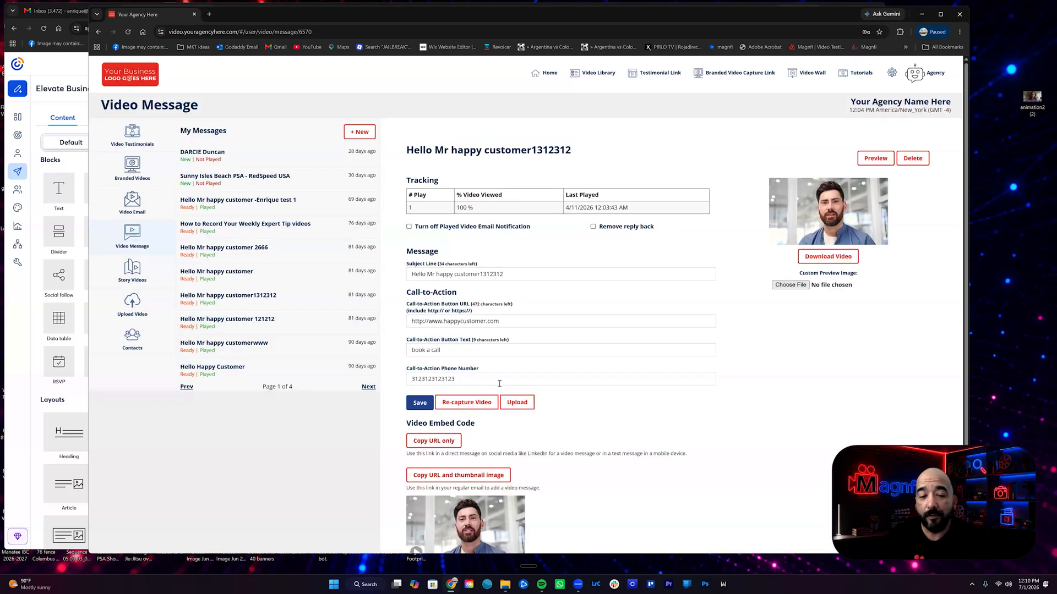
{"action": "scroll", "coordinate": [499, 384], "scroll_direction": "down", "scroll_amount": 3}
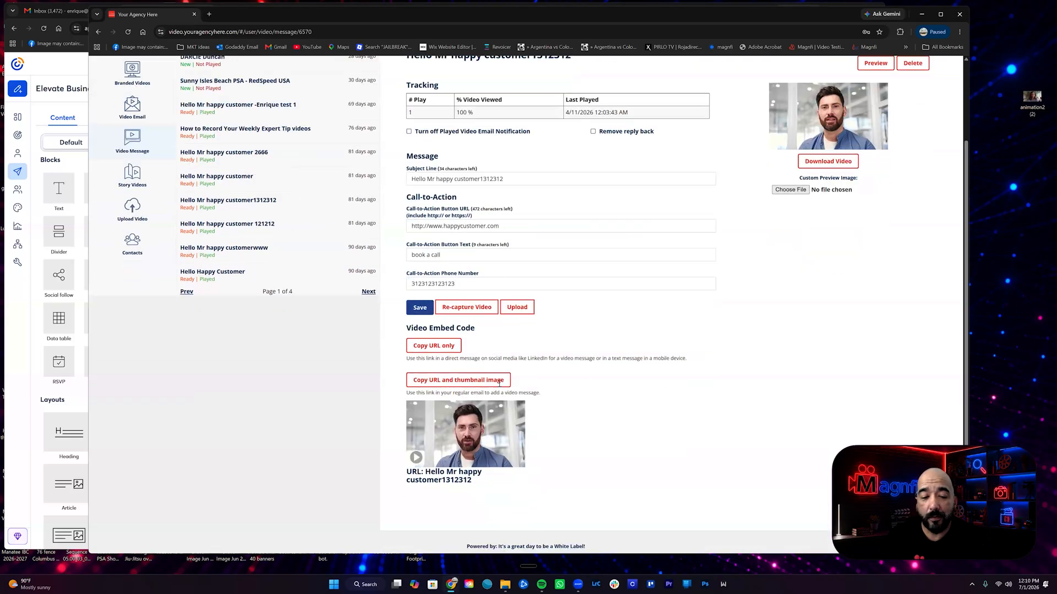
{"action": "left_click_drag", "start_coordinate": [459, 408], "coordinate": [1006, 143]}
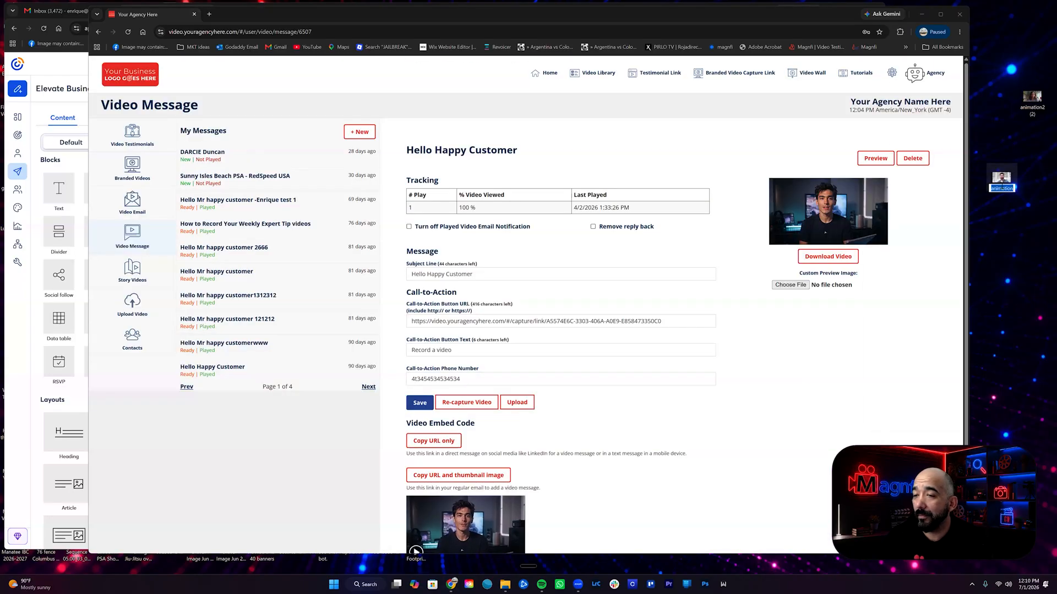
Rename the second saved thumbnail file on the desktop as "animation 3"
{"action": "left_click", "coordinate": [1011, 189]}
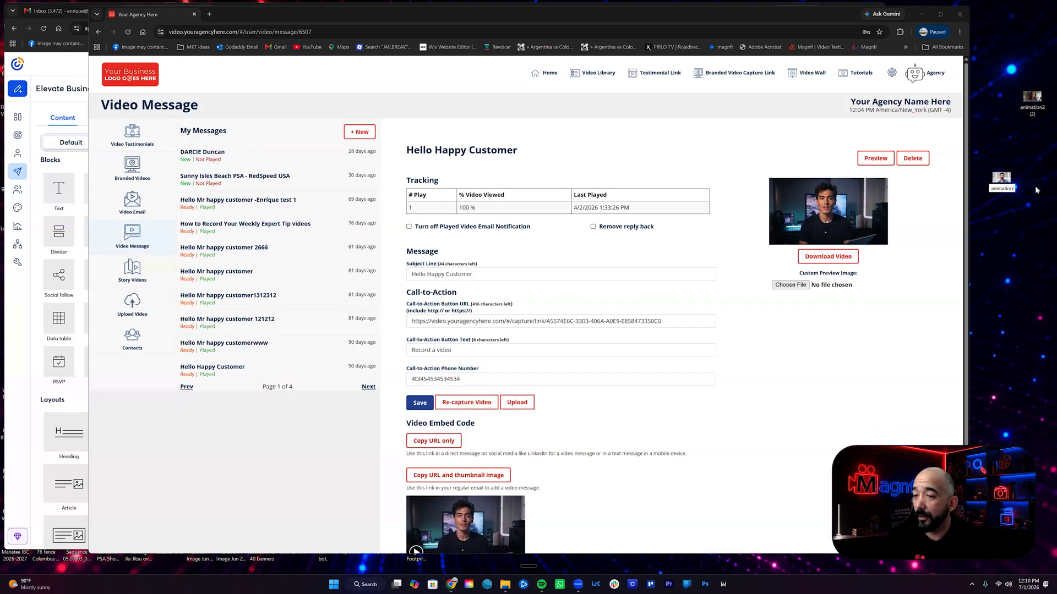
{"action": "type", "text": "3"}
{"action": "key", "text": "Return"}
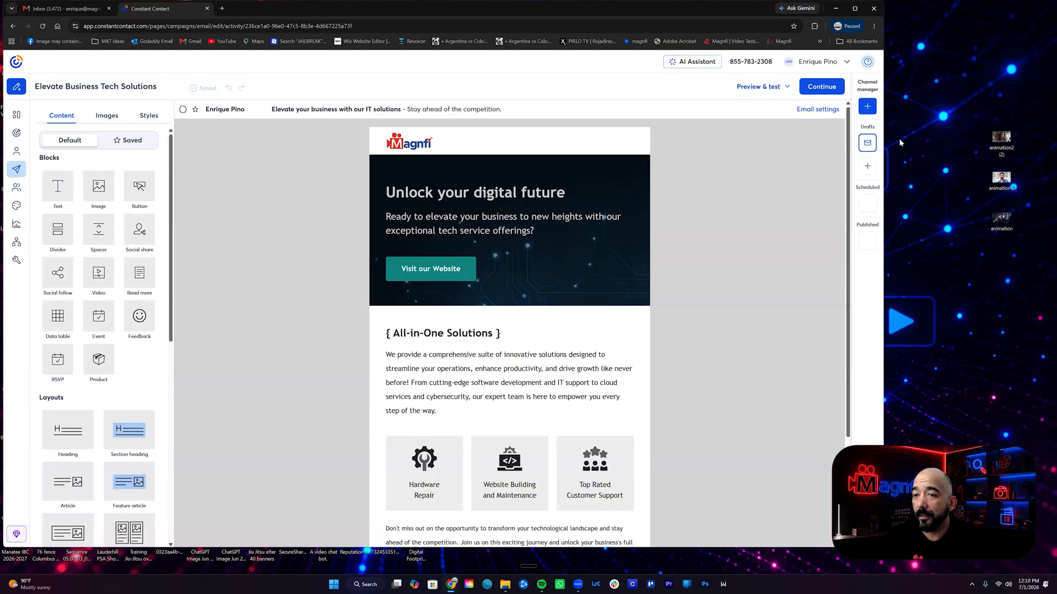
Widen the email editor window and add an image block between the All-in-One Solutions paragraph and the three service boxes
{"action": "left_click_drag", "start_coordinate": [885, 129], "coordinate": [950, 129]}
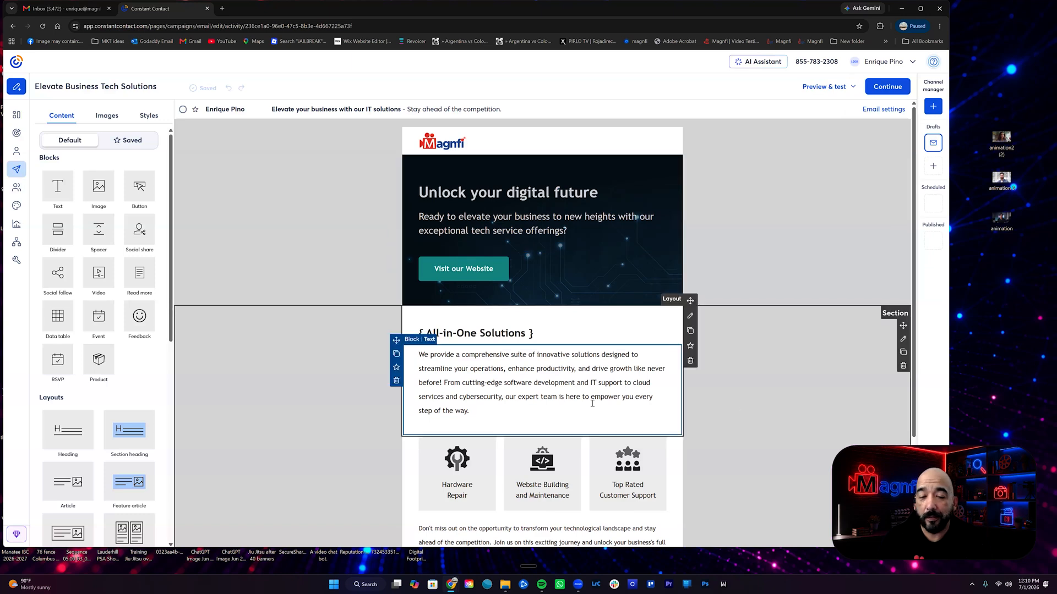
{"action": "scroll", "coordinate": [555, 416], "scroll_direction": "down", "scroll_amount": 3}
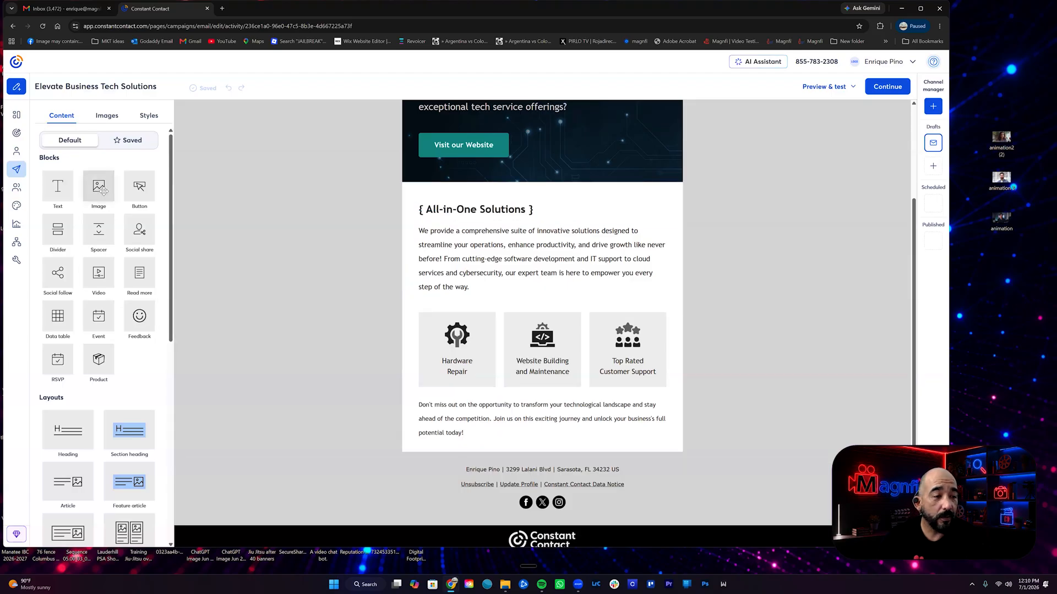
{"action": "left_click_drag", "start_coordinate": [109, 191], "coordinate": [455, 315]}
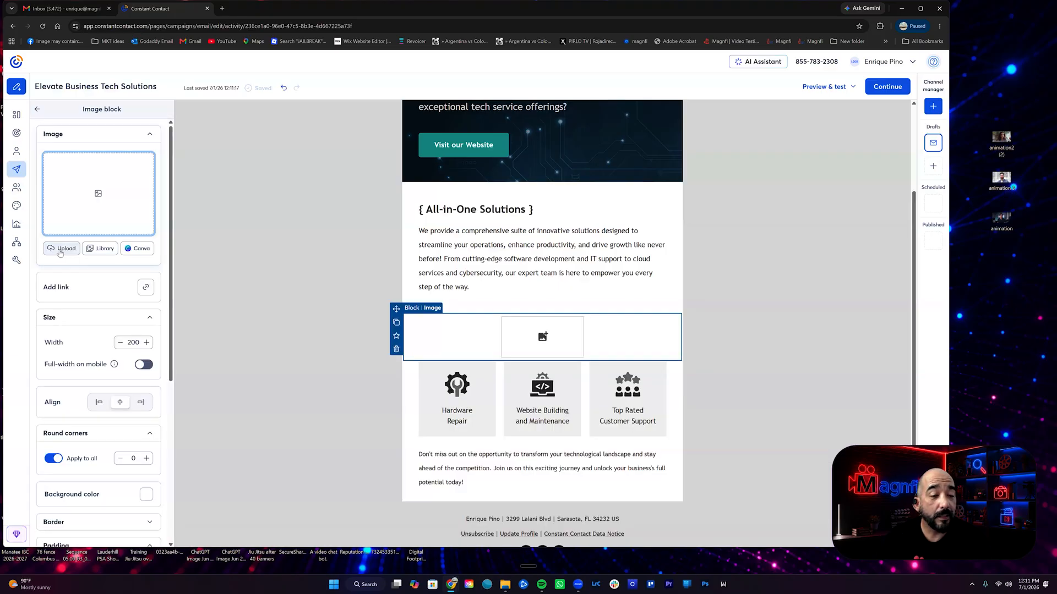
Upload animation2 _2_.gif, animation 3.gif and animation.gif from the computer to the image library
{"action": "left_click", "coordinate": [61, 250]}
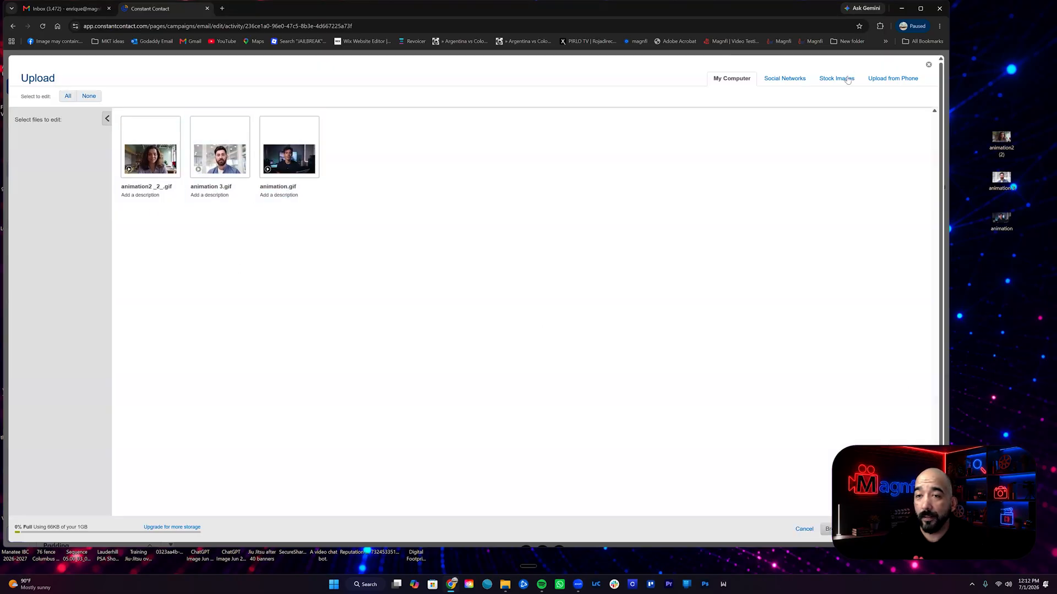
{"action": "left_click_drag", "start_coordinate": [803, 12], "coordinate": [656, 24]}
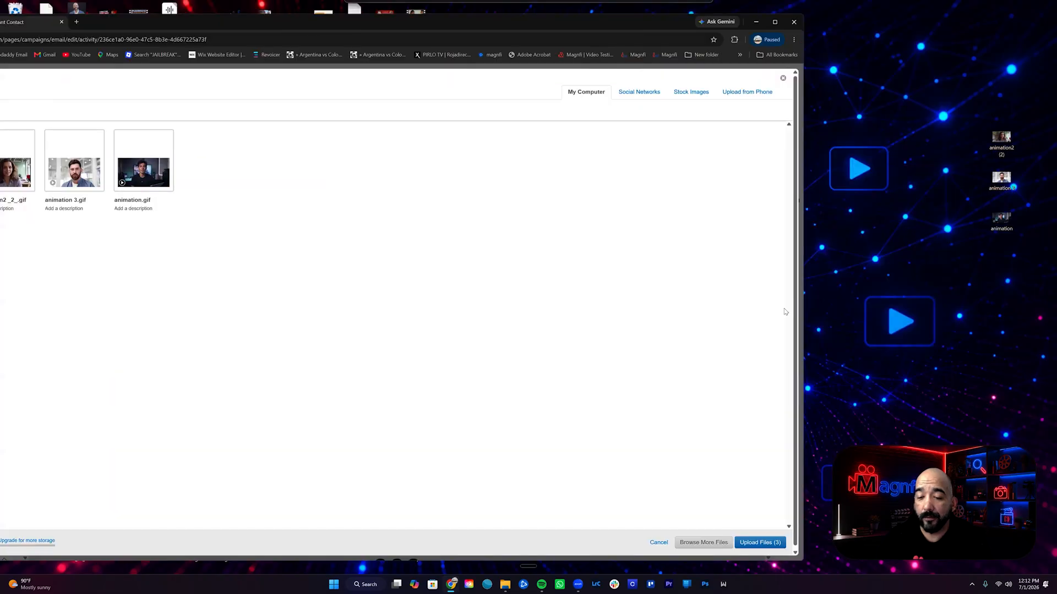
{"action": "left_click", "coordinate": [760, 543]}
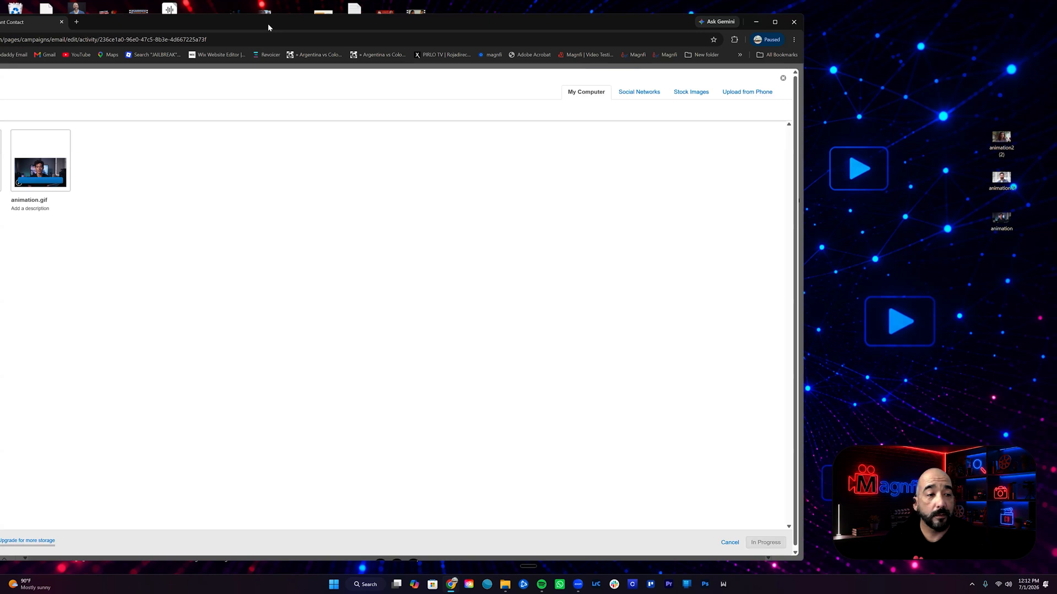
{"action": "left_click_drag", "start_coordinate": [268, 23], "coordinate": [445, 18]}
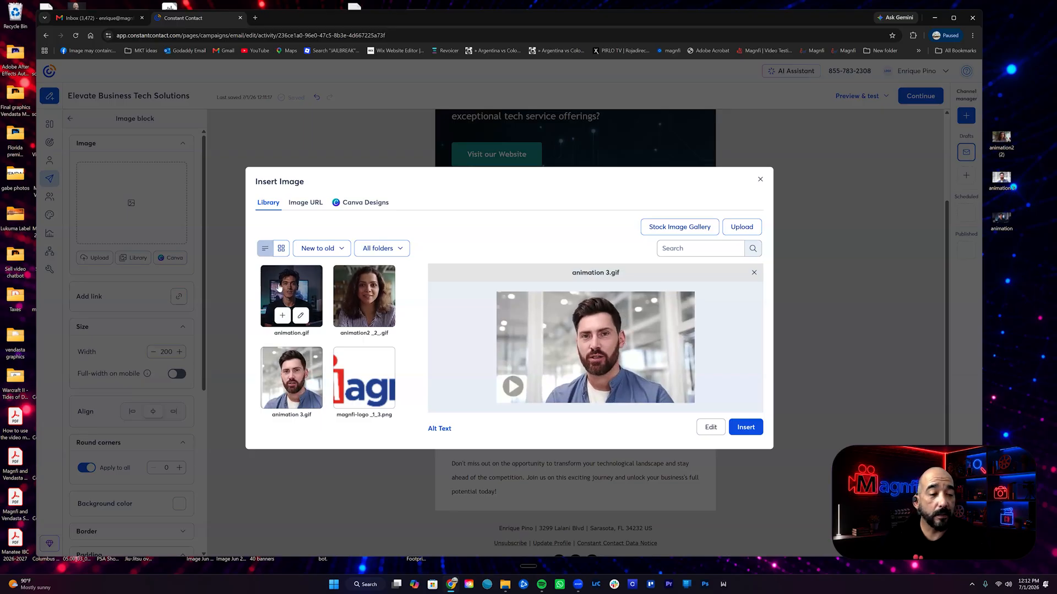
Insert animation2 _2_.gif into the image block and enlarge it to a width of 600
{"action": "left_click", "coordinate": [361, 292]}
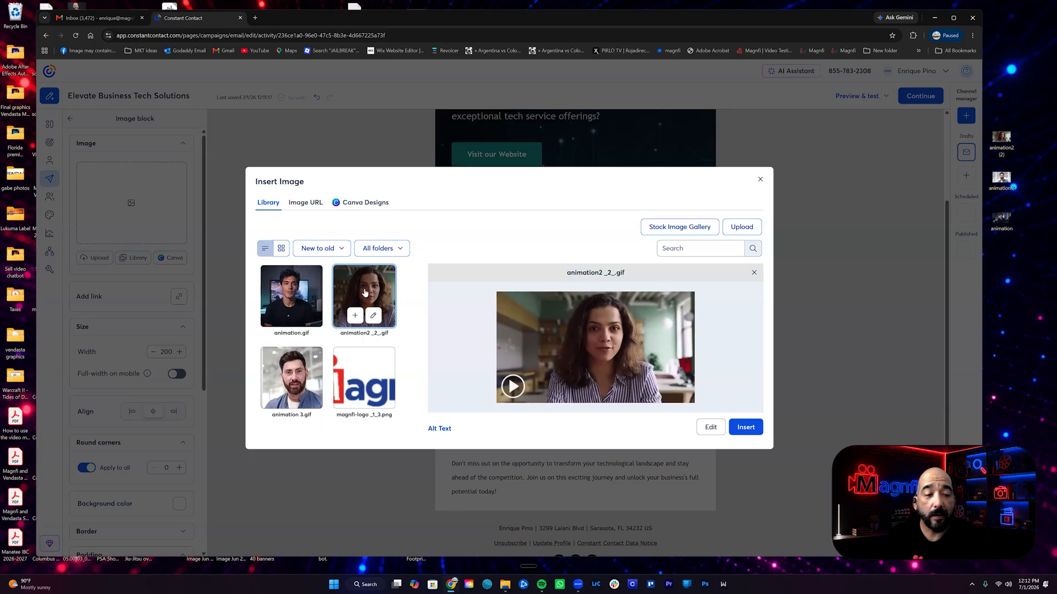
{"action": "left_click", "coordinate": [760, 431]}
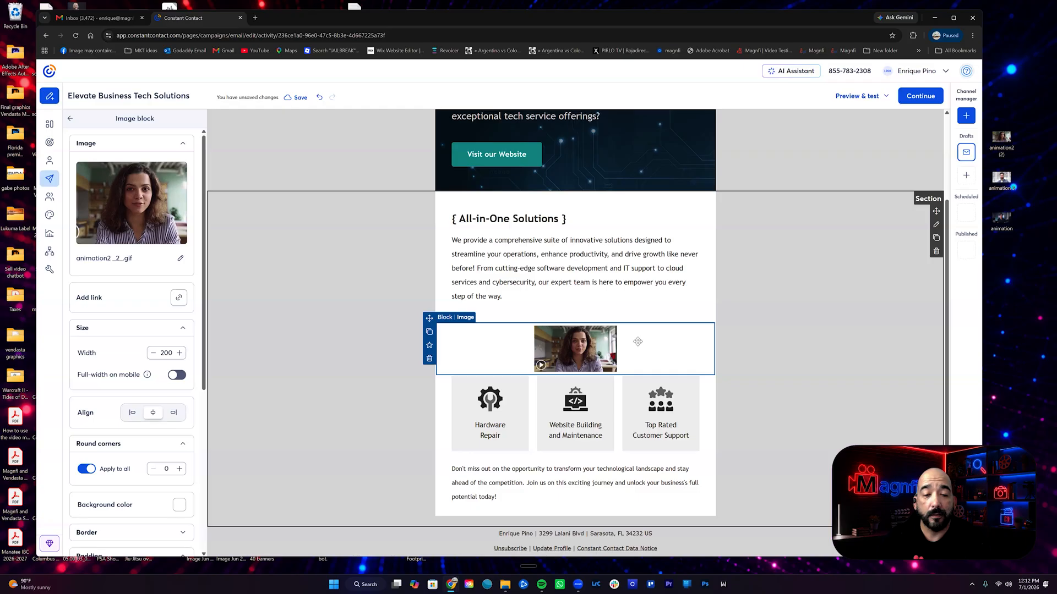
{"action": "left_click_drag", "start_coordinate": [630, 384], "coordinate": [741, 453]}
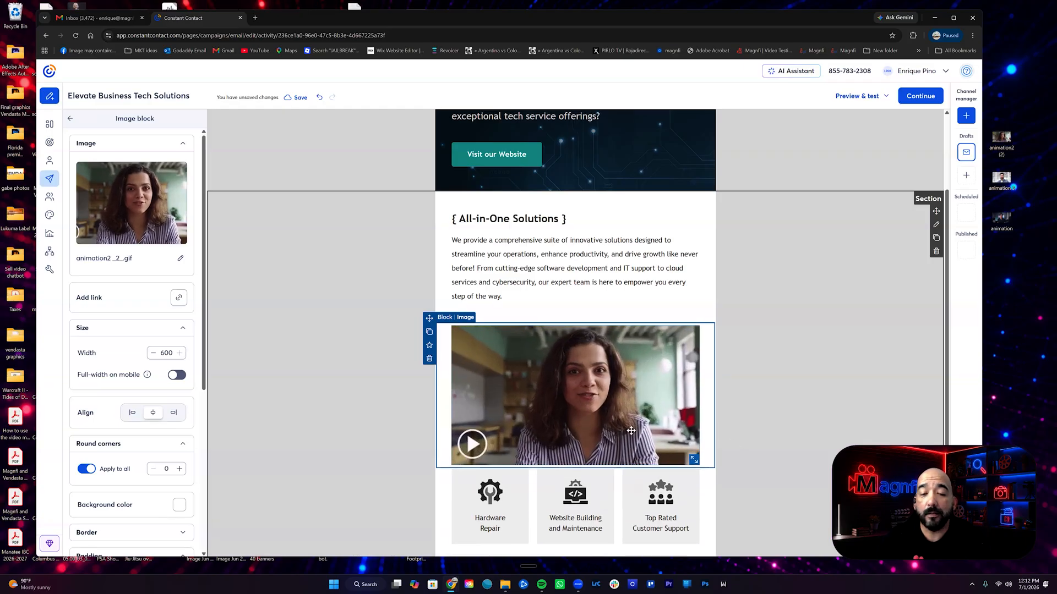
{"action": "scroll", "coordinate": [631, 431], "scroll_direction": "down", "scroll_amount": 3}
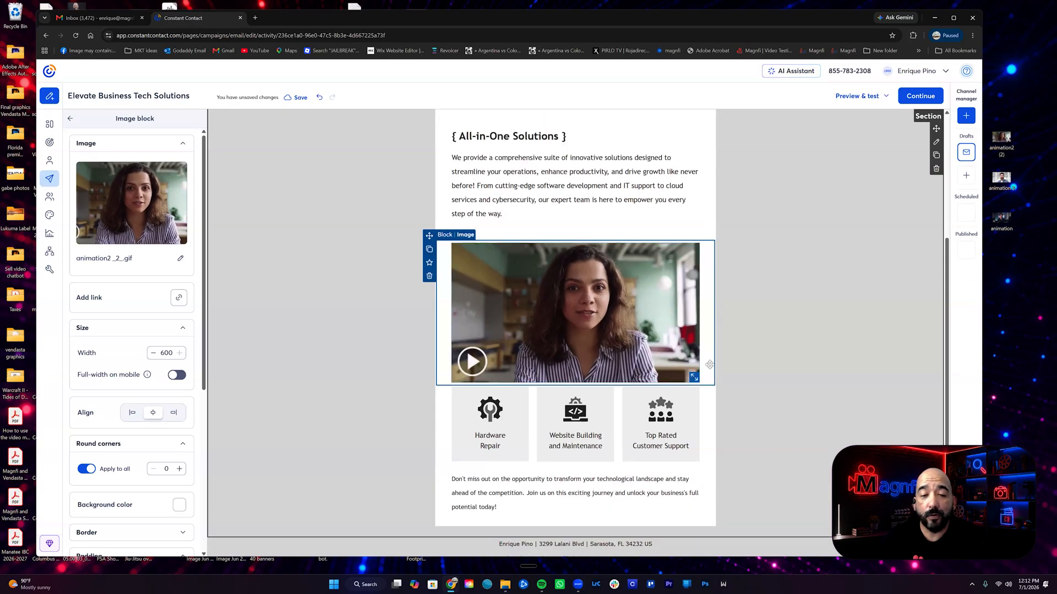
{"action": "left_click_drag", "start_coordinate": [677, 369], "coordinate": [698, 391]}
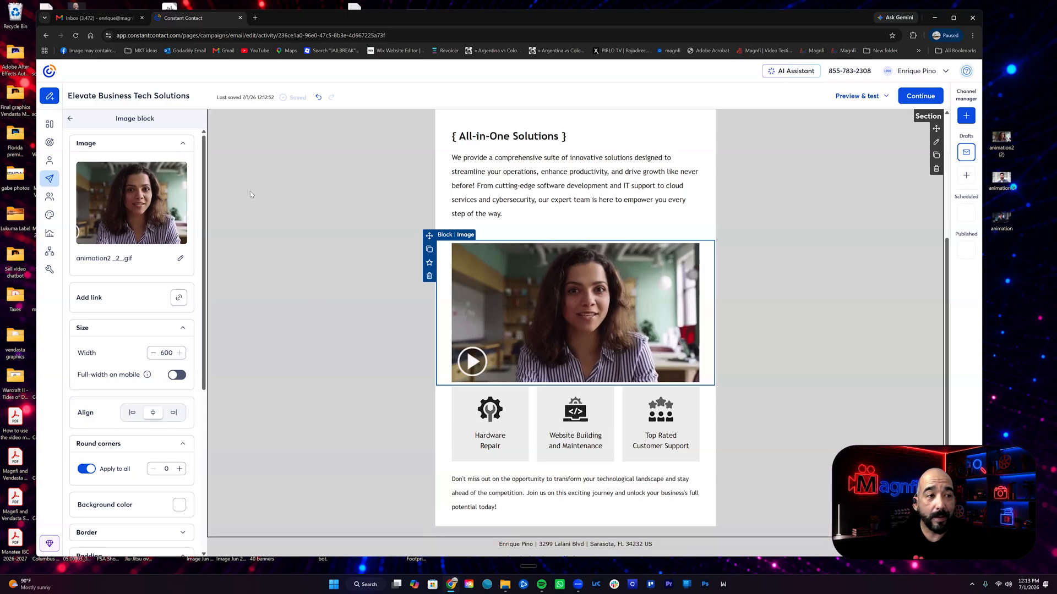
Copy only the URL of the "Hello Happy Customer" video message and return to the email editor
{"action": "left_click", "coordinate": [456, 587]}
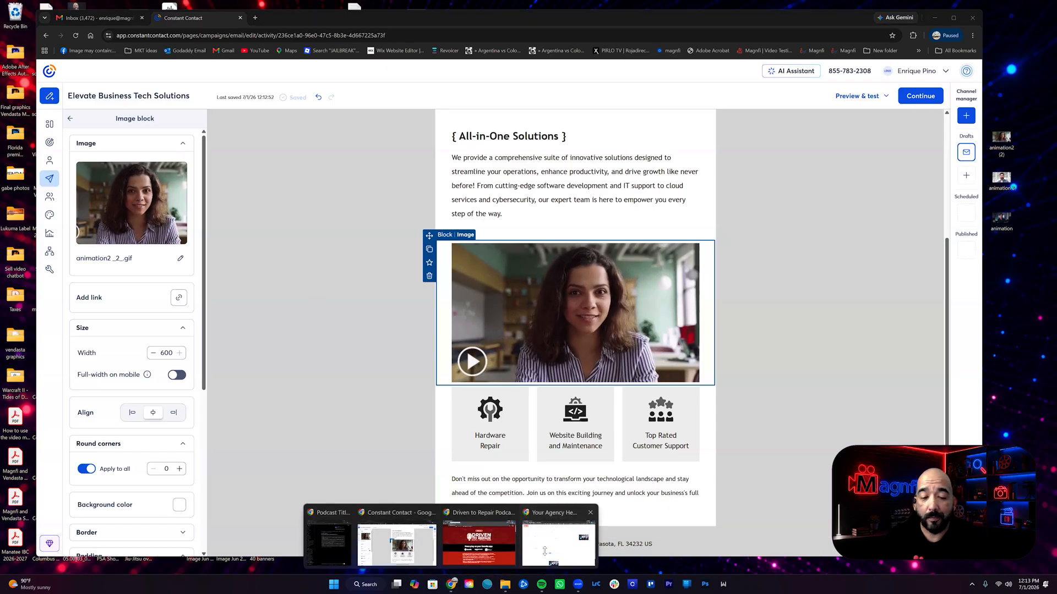
{"action": "left_click", "coordinate": [544, 552]}
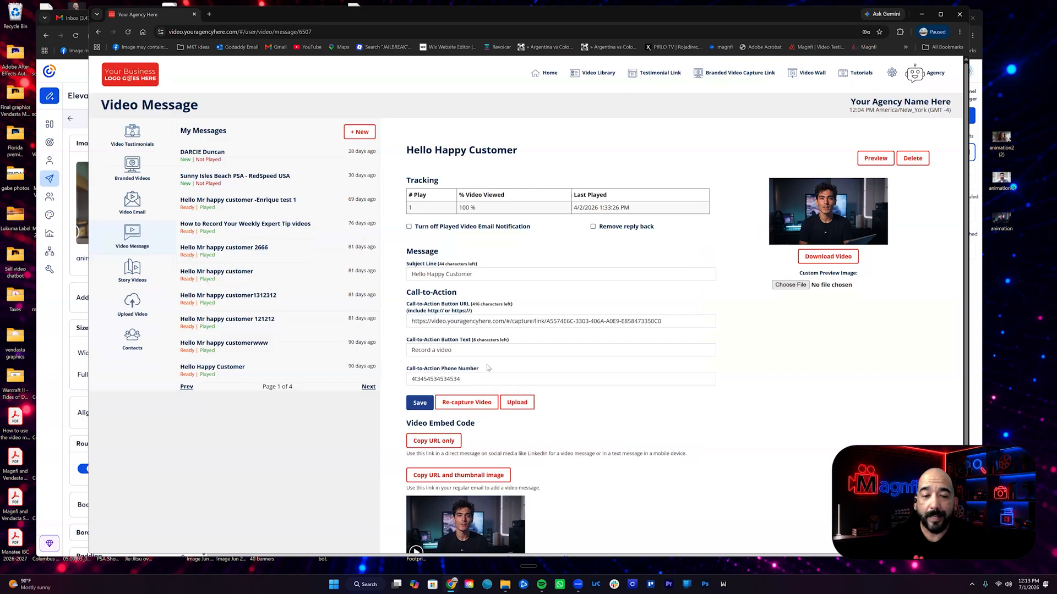
{"action": "left_click", "coordinate": [447, 445]}
{"action": "left_click", "coordinate": [922, 14]}
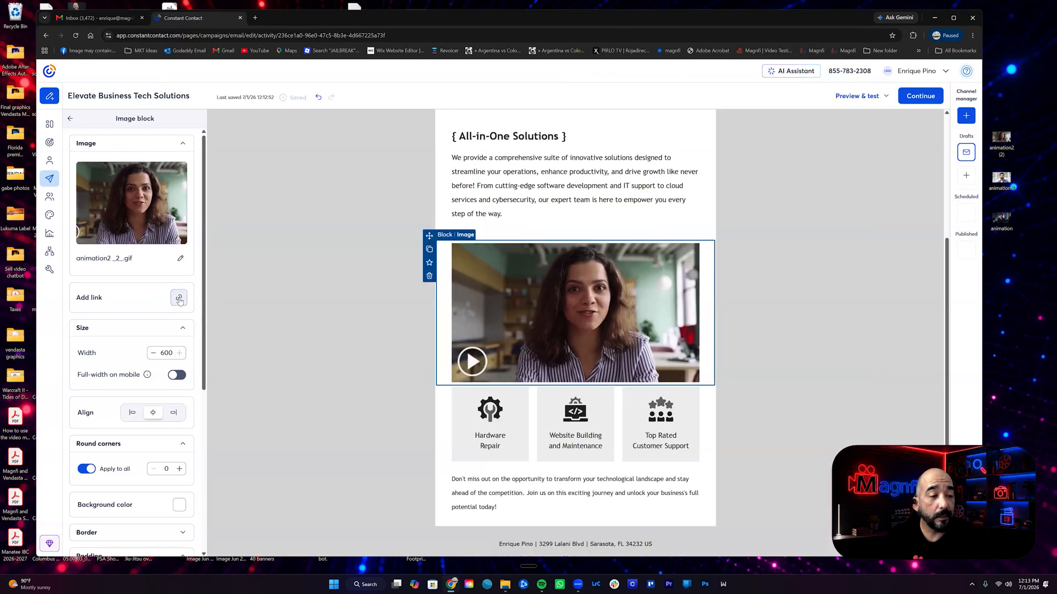
{"action": "left_click", "coordinate": [178, 298]}
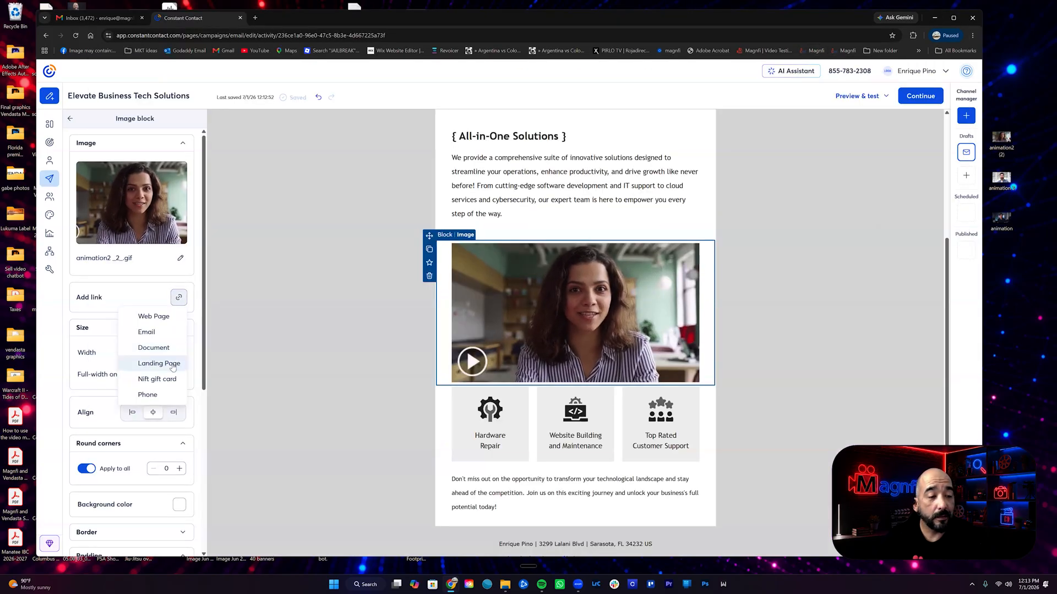
{"action": "left_click", "coordinate": [154, 316]}
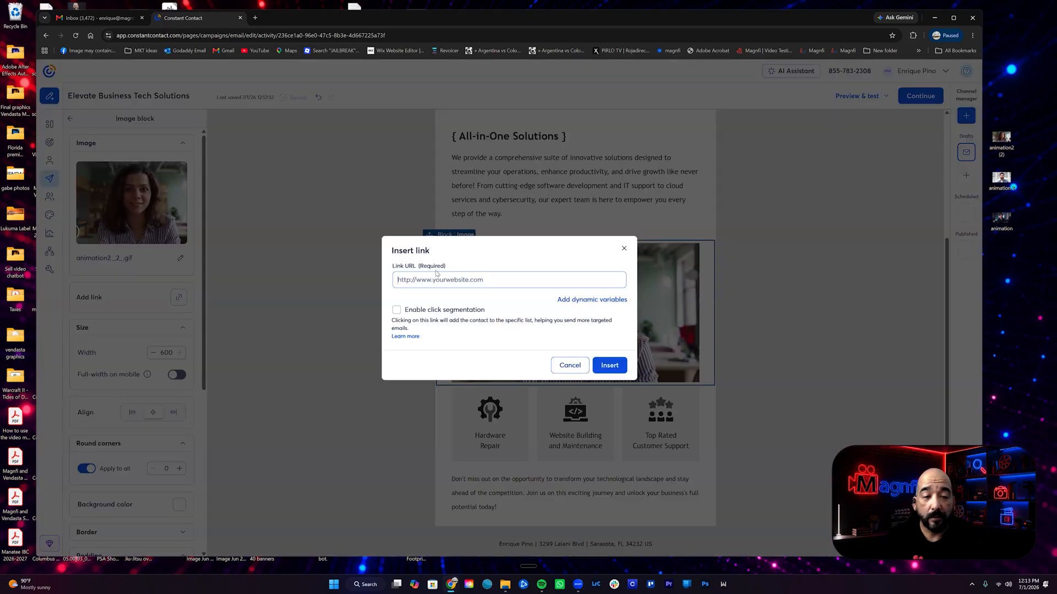
{"action": "left_click", "coordinate": [434, 280]}
{"action": "type", "text": "https://video.youragencyhere.com/w?v=E3T2s3L"}
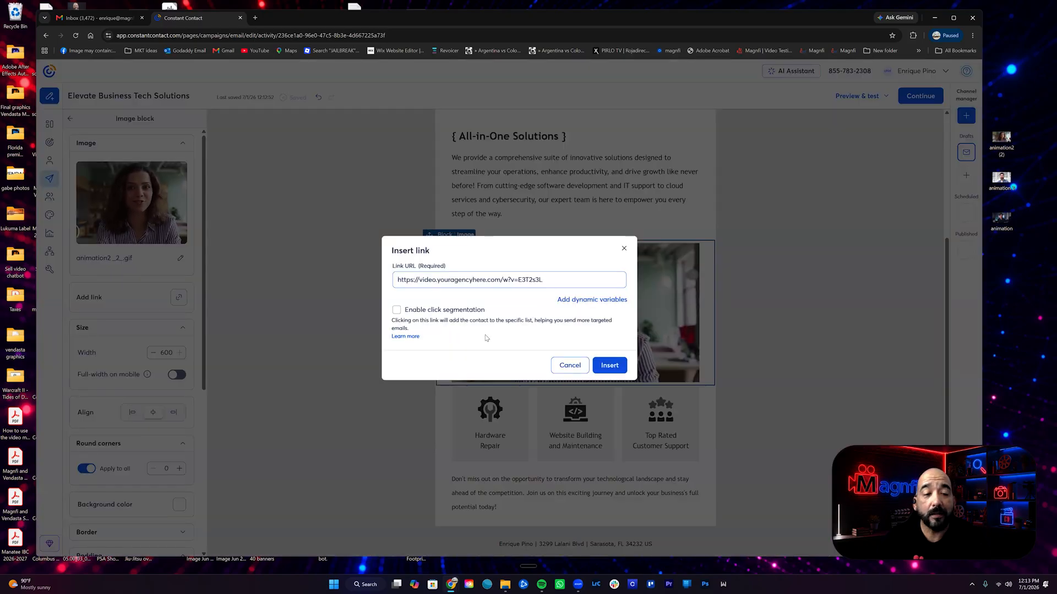
{"action": "left_click", "coordinate": [610, 366]}
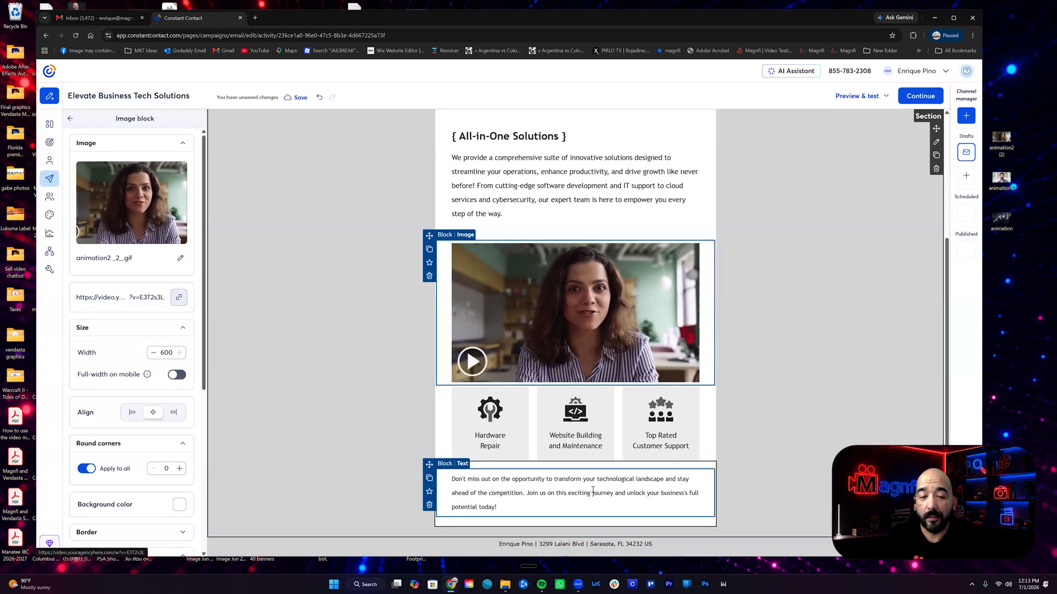
Add a second image block between the three service boxes and the closing paragraph
{"action": "scroll", "coordinate": [583, 435], "scroll_direction": "down", "scroll_amount": 2}
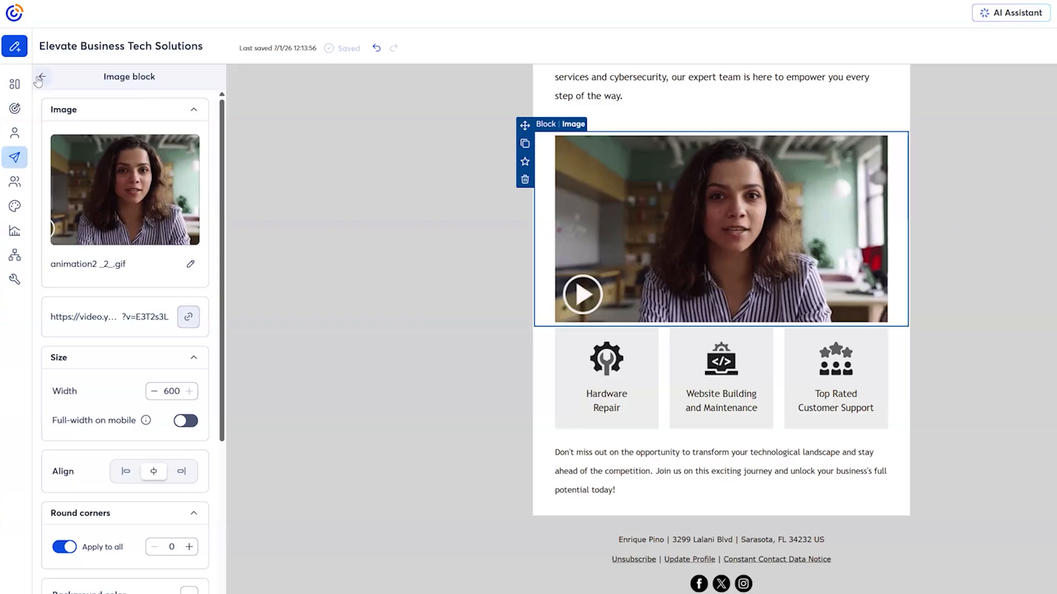
{"action": "left_click", "coordinate": [70, 119]}
{"action": "left_click_drag", "start_coordinate": [131, 199], "coordinate": [537, 445]}
{"action": "left_click_drag", "start_coordinate": [674, 518], "coordinate": [707, 434]}
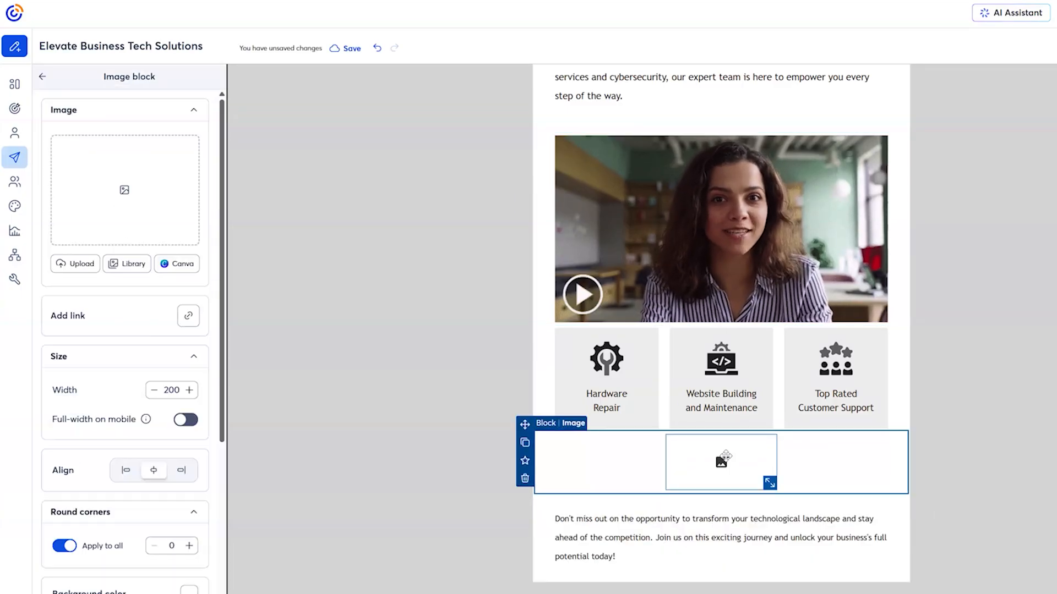
Insert animation.gif from the image library into the second image block at a width of 599
{"action": "left_click", "coordinate": [125, 207]}
{"action": "left_click", "coordinate": [550, 387]}
{"action": "left_click", "coordinate": [339, 315]}
{"action": "left_click", "coordinate": [950, 491]}
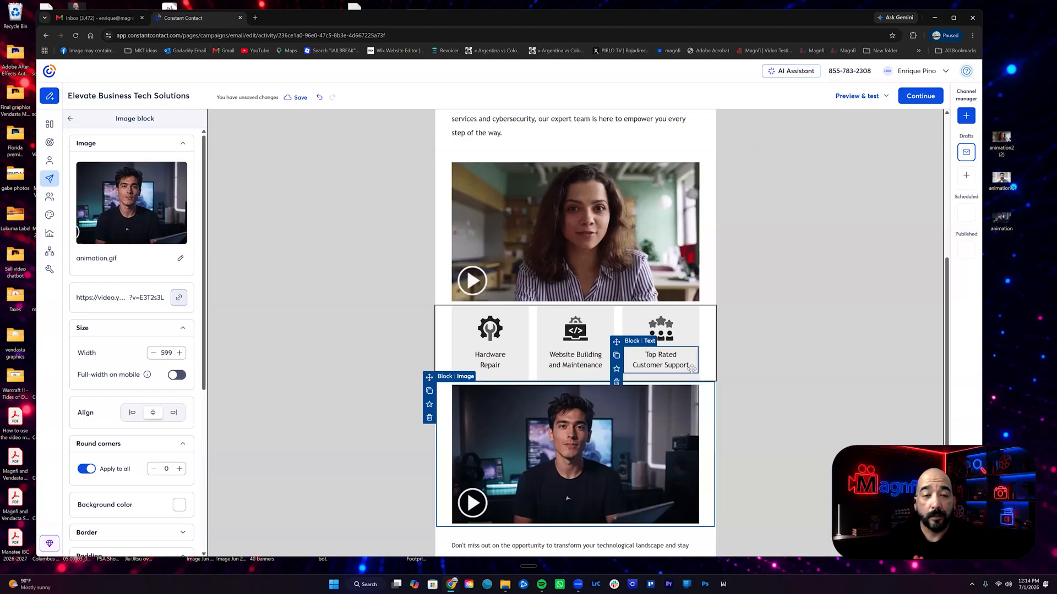
{"action": "scroll", "coordinate": [700, 369], "scroll_direction": "up", "scroll_amount": 5}
{"action": "scroll", "coordinate": [700, 370], "scroll_direction": "down", "scroll_amount": 3}
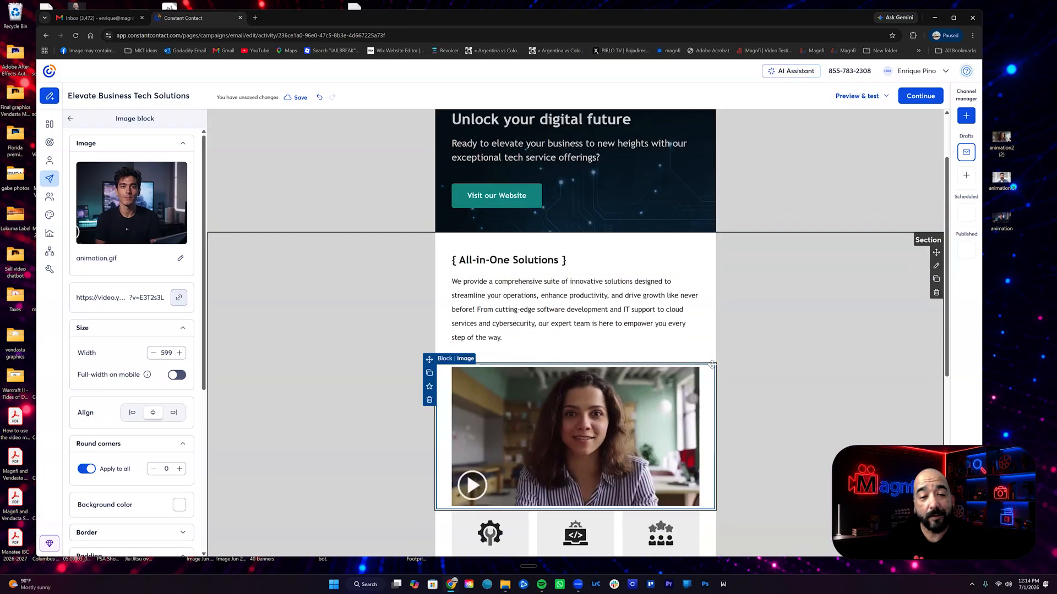
Preview the email in desktop view and check how both animated video thumbnails display above and below the service boxes
{"action": "scroll", "coordinate": [735, 362], "scroll_direction": "down", "scroll_amount": 6}
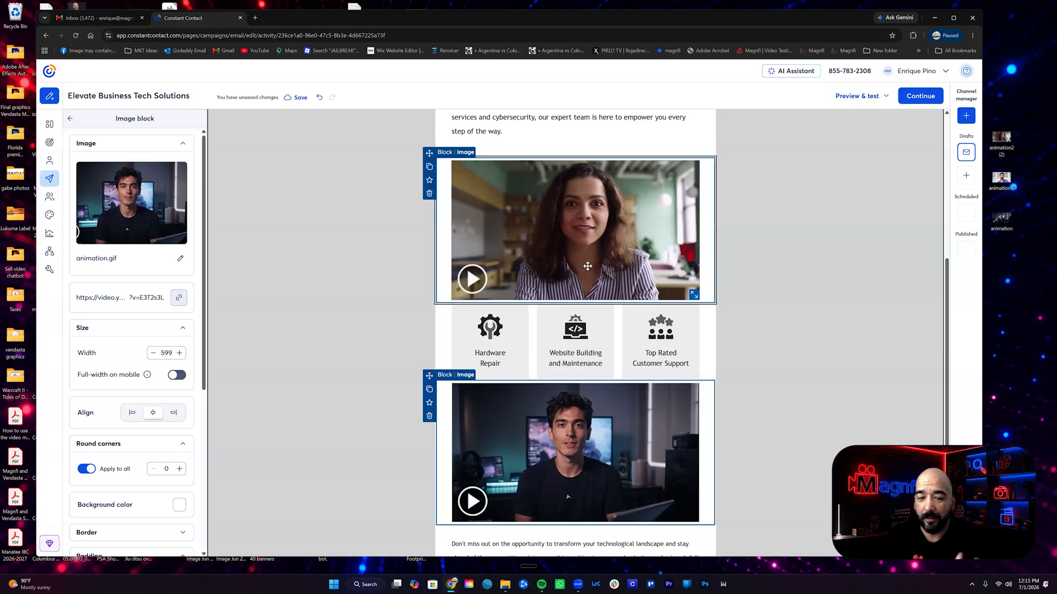
{"action": "left_click", "coordinate": [856, 96]}
{"action": "left_click", "coordinate": [855, 115]}
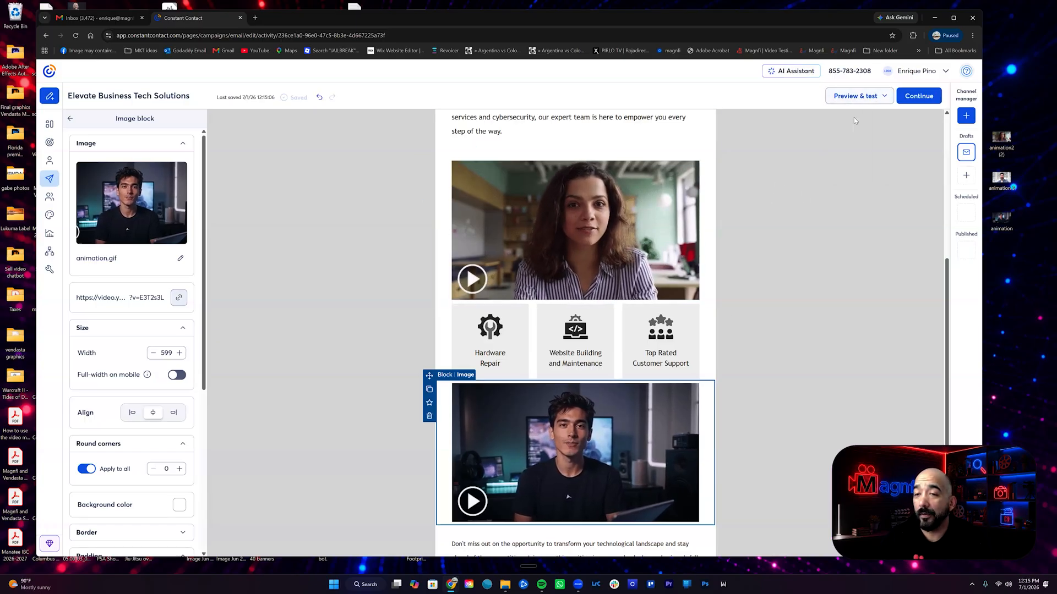
{"action": "scroll", "coordinate": [484, 352], "scroll_direction": "down", "scroll_amount": 3}
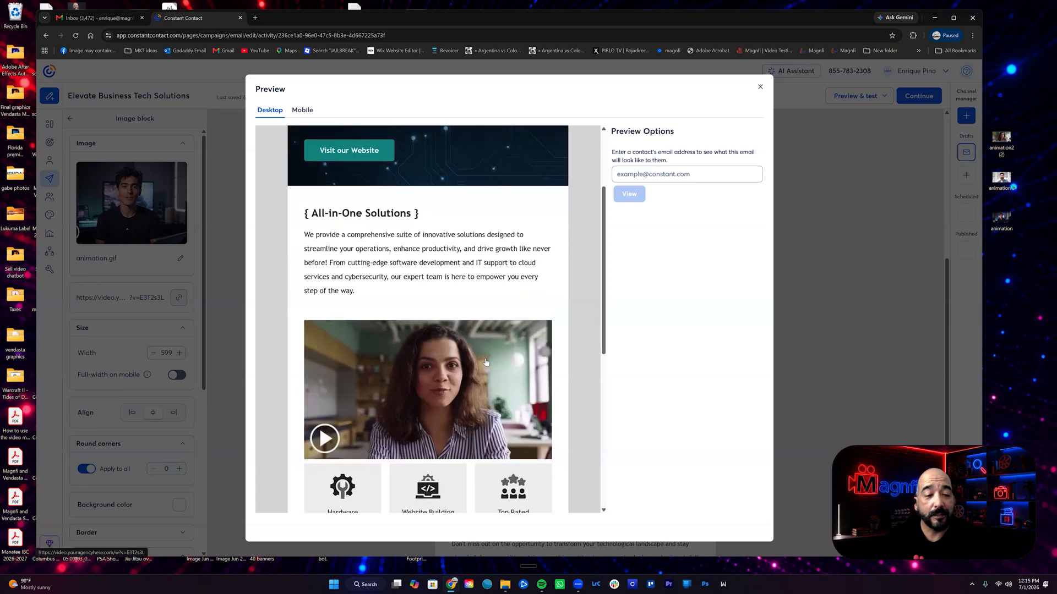
{"action": "scroll", "coordinate": [486, 362], "scroll_direction": "up", "scroll_amount": 3}
{"action": "scroll", "coordinate": [370, 221], "scroll_direction": "down", "scroll_amount": 5}
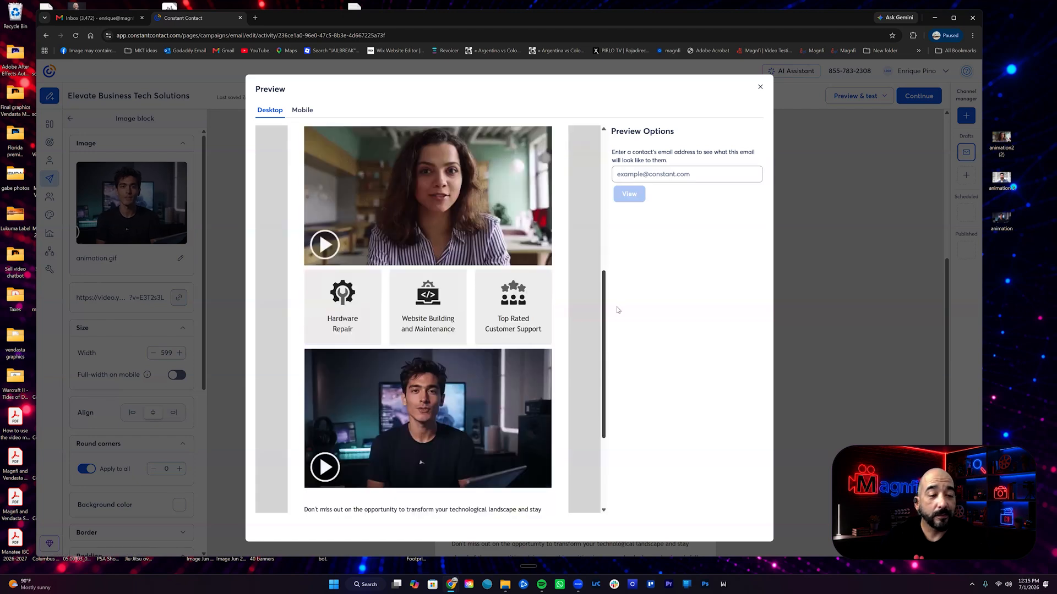
{"action": "scroll", "coordinate": [369, 221], "scroll_direction": "up", "scroll_amount": 2}
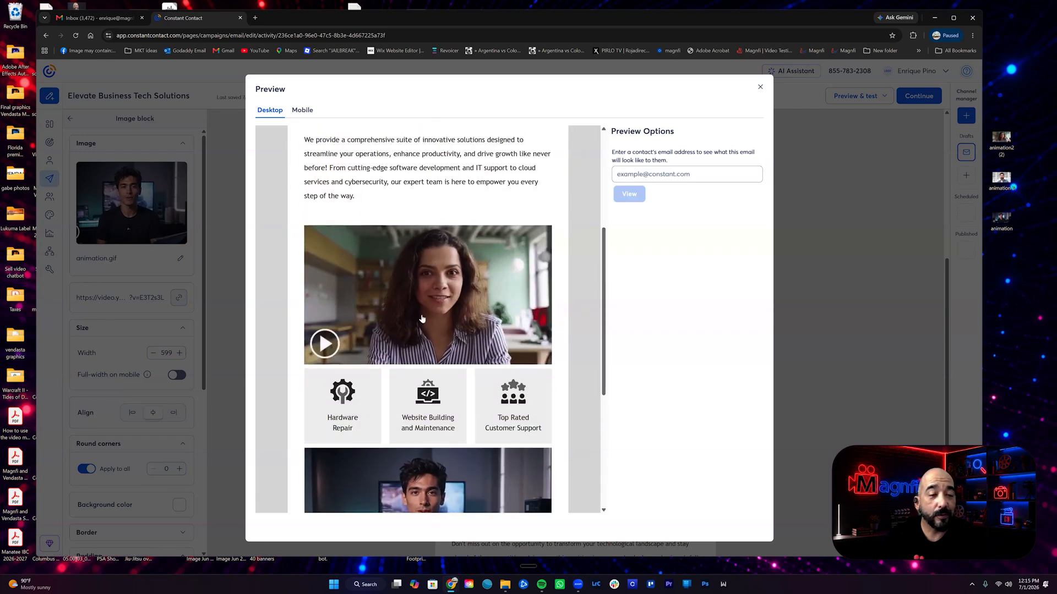
{"action": "scroll", "coordinate": [429, 384], "scroll_direction": "down", "scroll_amount": 2}
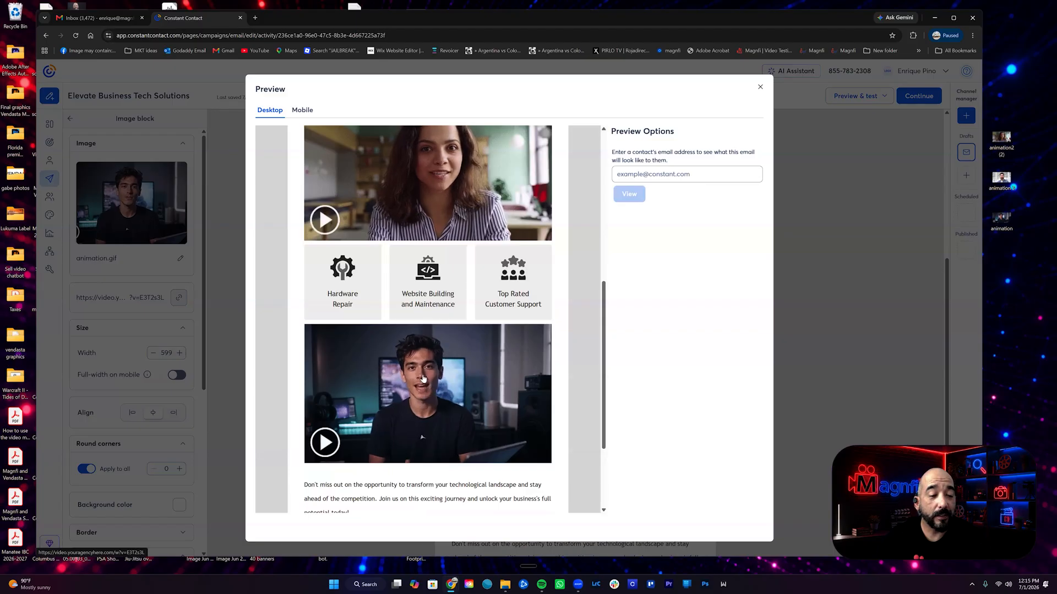
Test the link of the video thumbnail below the service boxes, then close the video page and review the email preview
{"action": "left_click", "coordinate": [440, 394]}
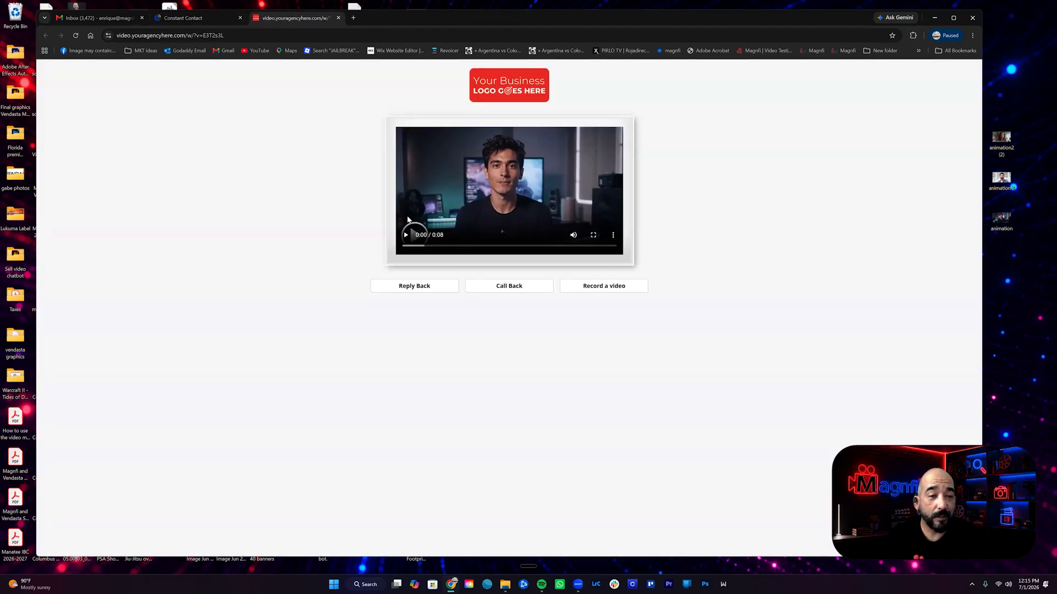
{"action": "key", "text": "ctrl+w"}
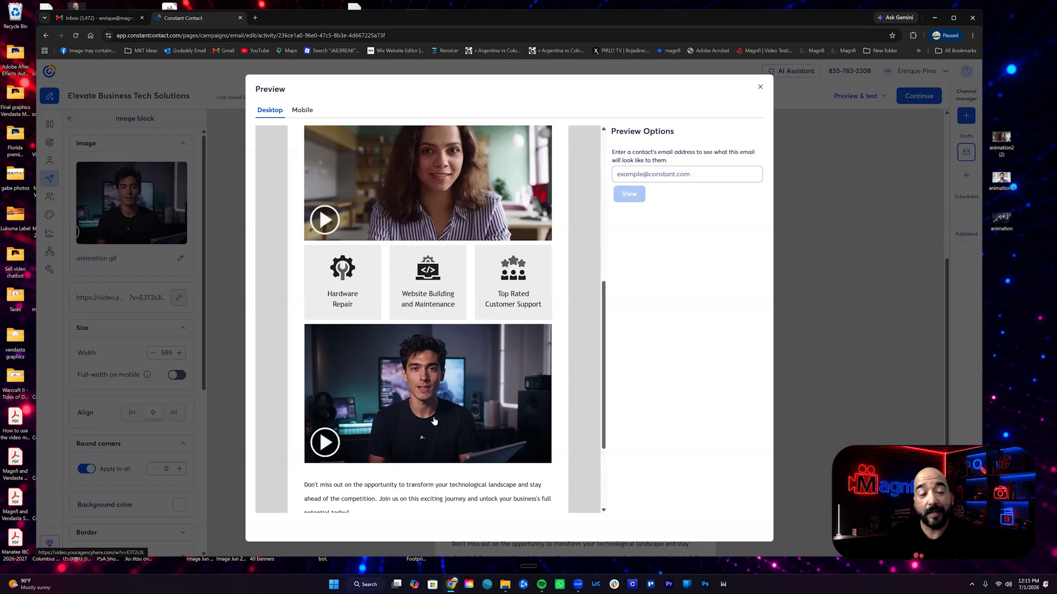
{"action": "scroll", "coordinate": [440, 447], "scroll_direction": "up", "scroll_amount": 6}
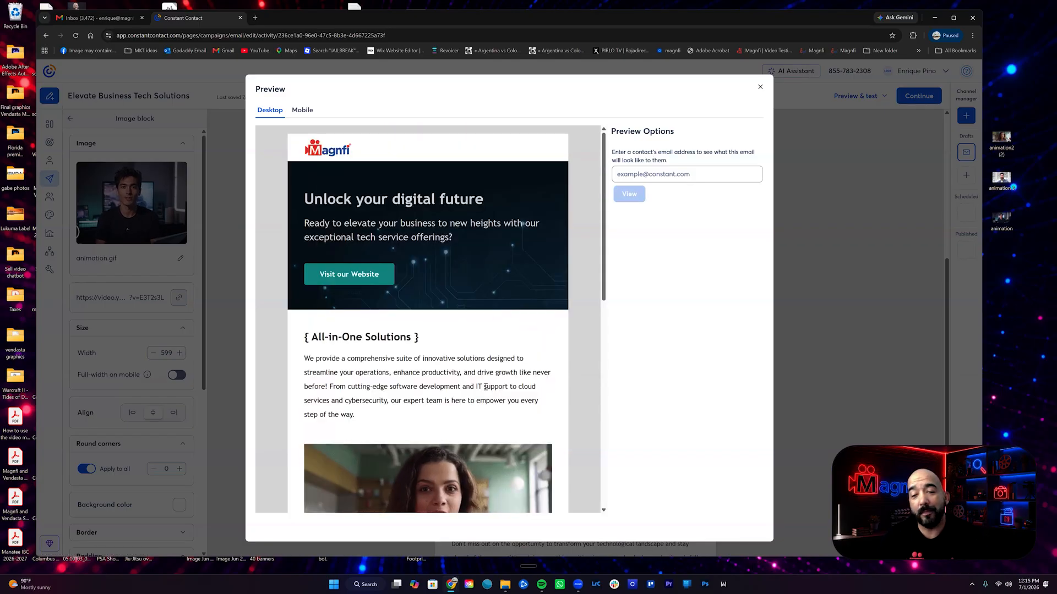
{"action": "scroll", "coordinate": [482, 388], "scroll_direction": "down", "scroll_amount": 6}
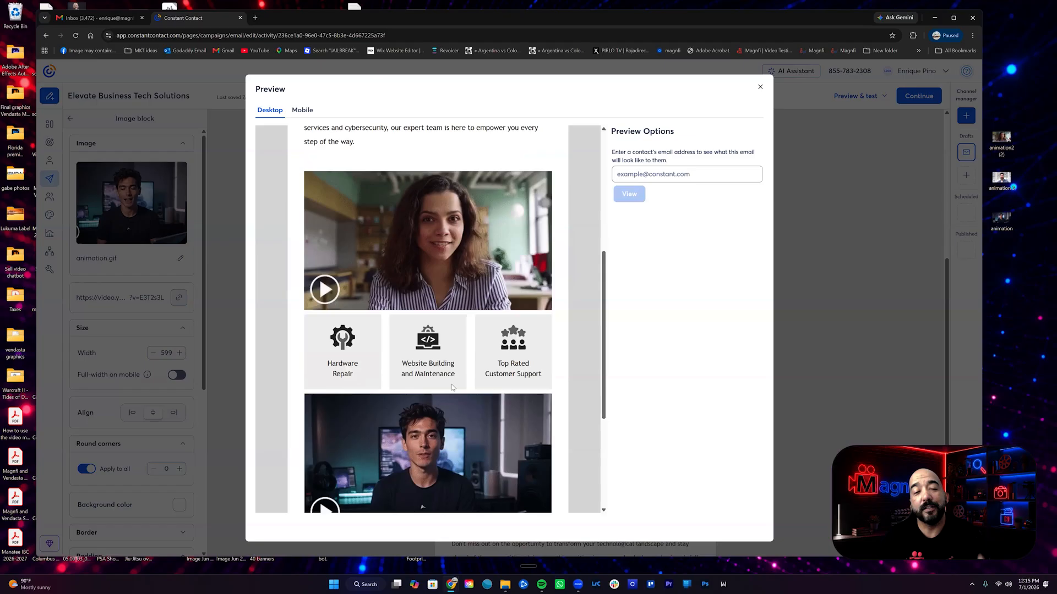